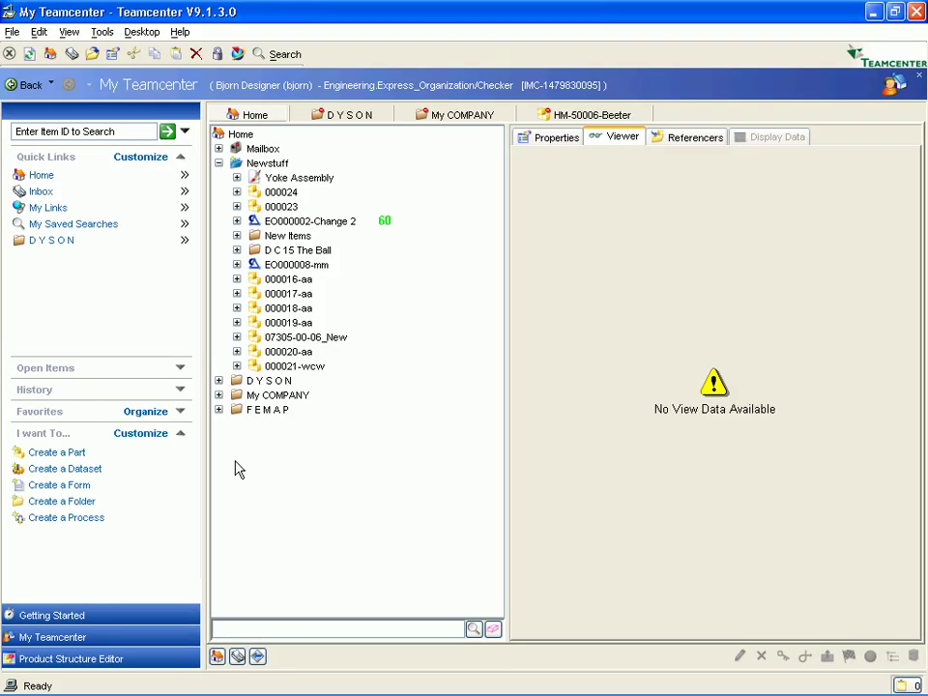
# Step: Start a new part with auto-assigned ID 000031, revision A, name End Cap and description 'End Cap for valve body'
pyautogui.click(44, 453)
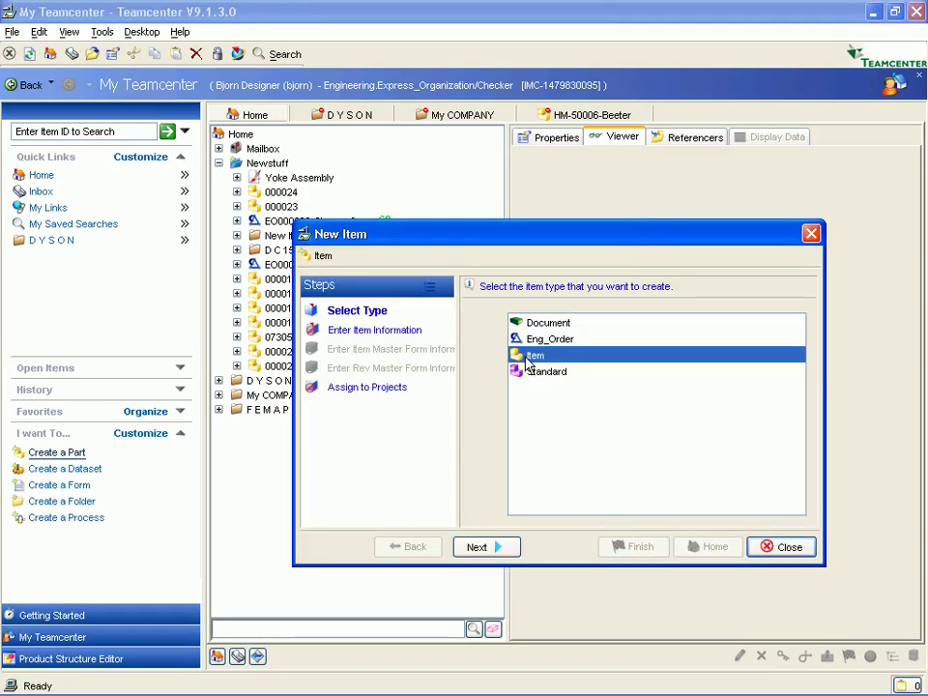
pyautogui.click(481, 547)
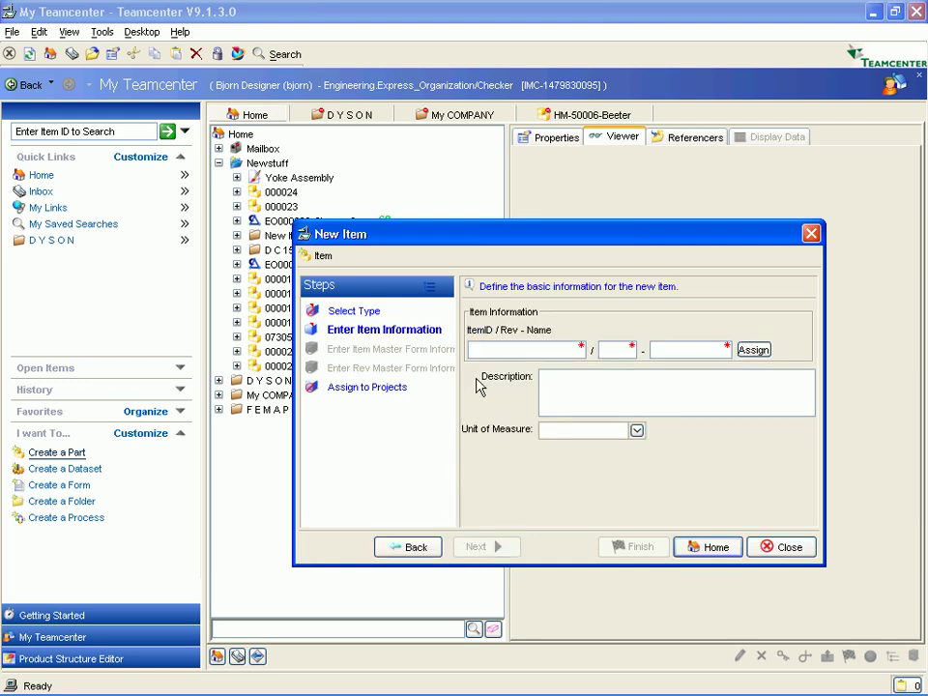
pyautogui.click(754, 350)
pyautogui.write('End Cap')
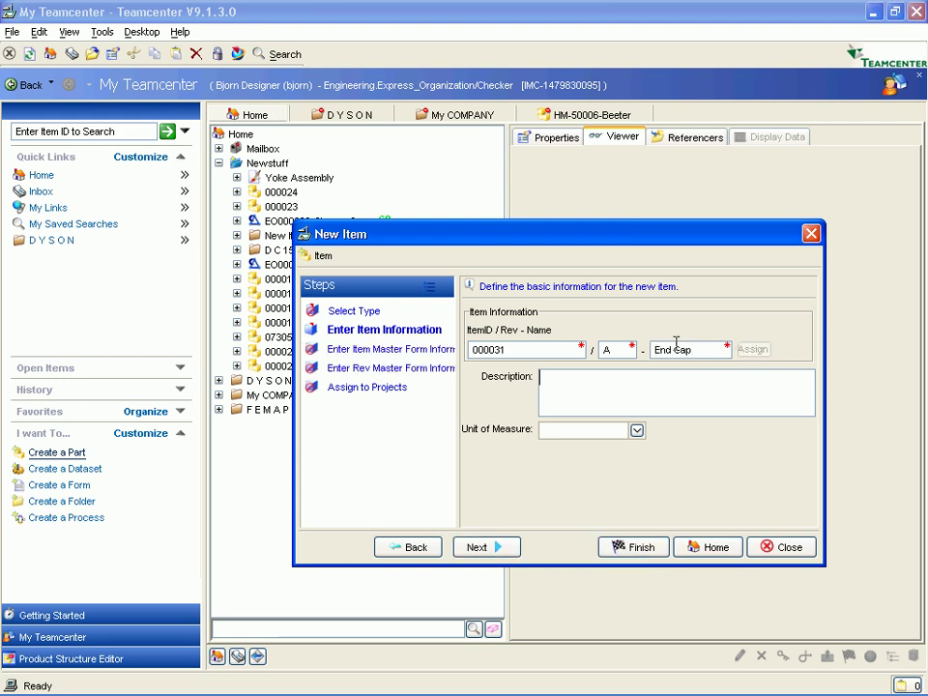
pyautogui.write('End Cap for valve body')
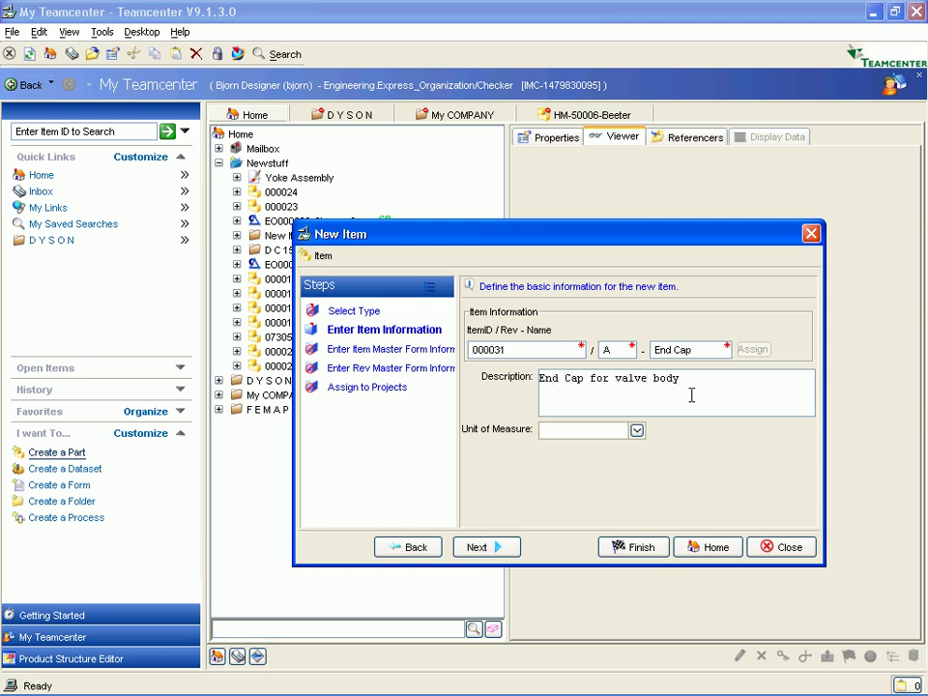
# Step: Confirm creation of item 000031 and enter ERP Number 12-0934
pyautogui.click(490, 547)
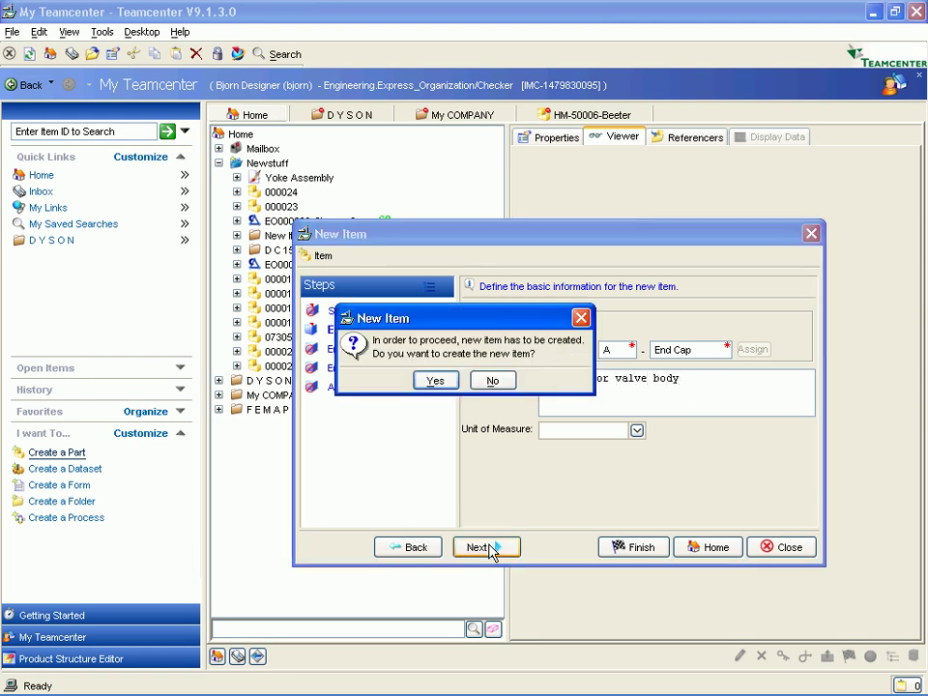
pyautogui.click(435, 381)
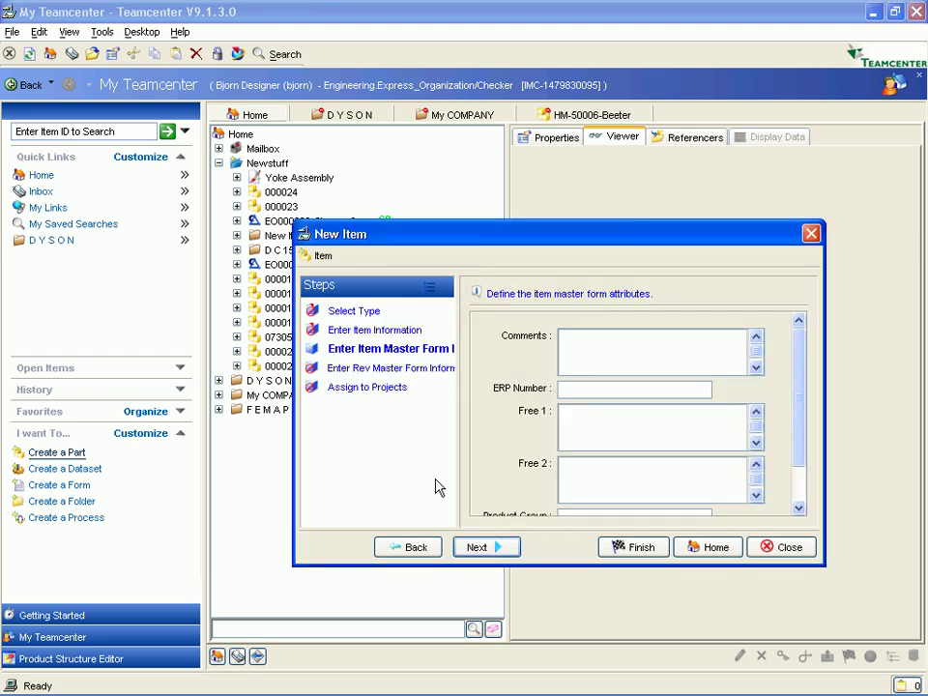
pyautogui.click(576, 389)
pyautogui.write('12')
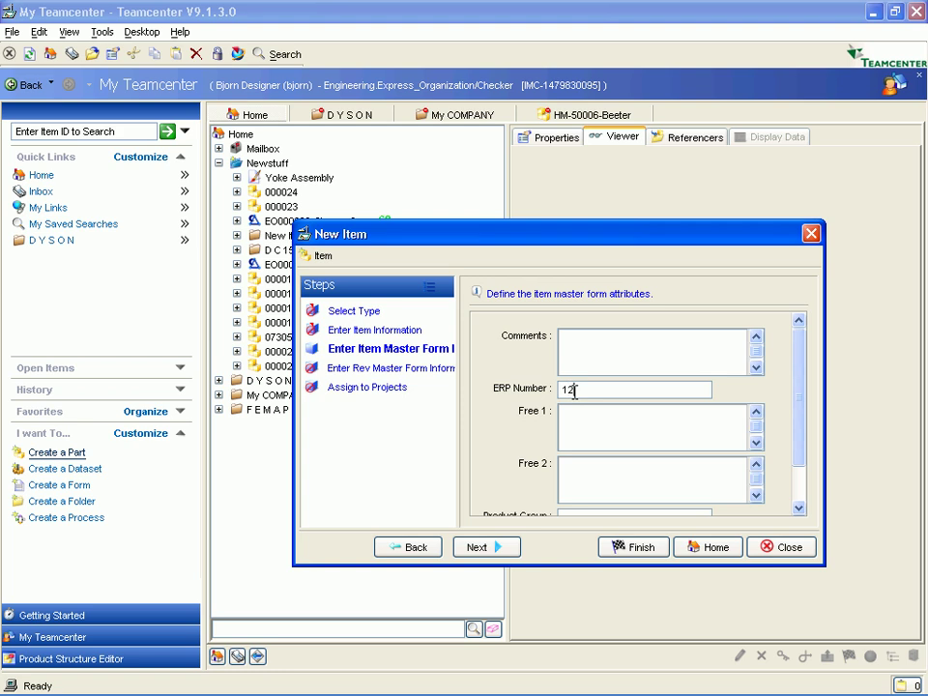
pyautogui.write('-0934')
# Step: Enter material Brass 6901 on the revision master form
pyautogui.click(498, 548)
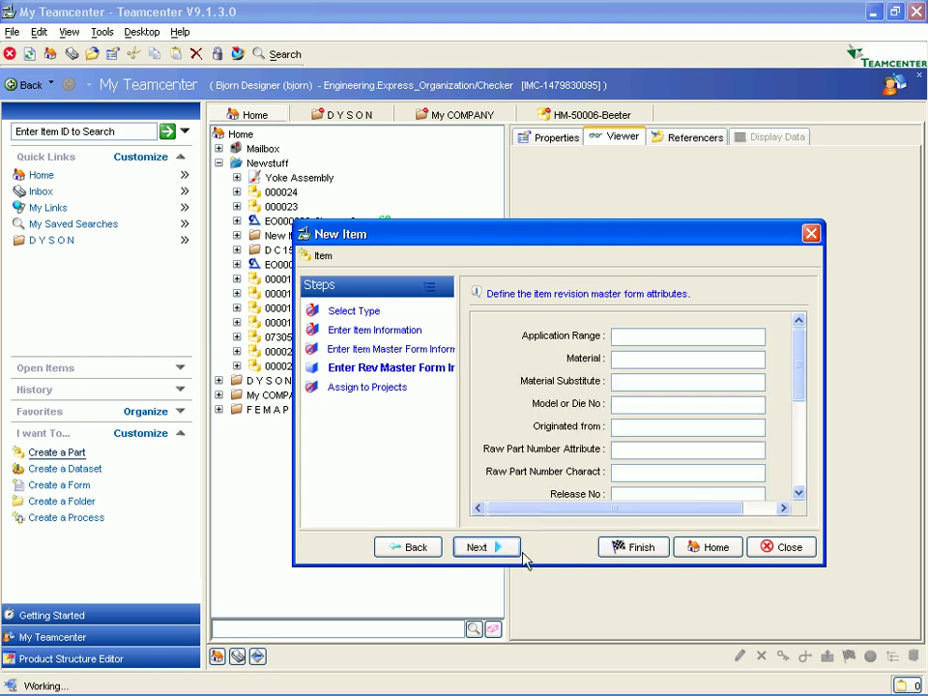
pyautogui.click(630, 360)
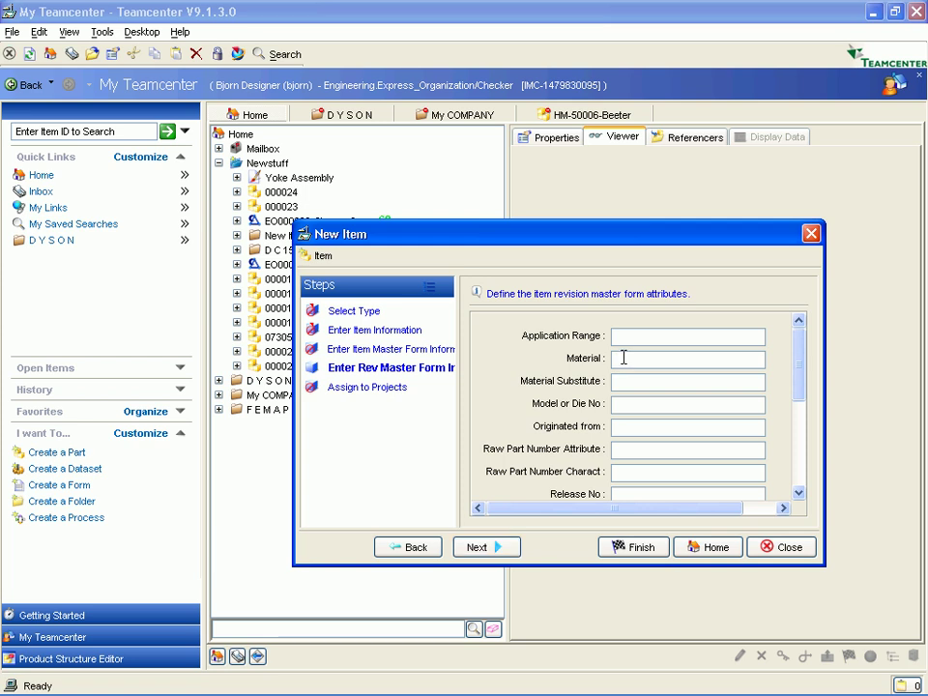
pyautogui.write('Brass 6901')
# Step: Assign the End Cap item to Project 12345-Yoke Assembly and finish the New Item wizard
pyautogui.click(488, 548)
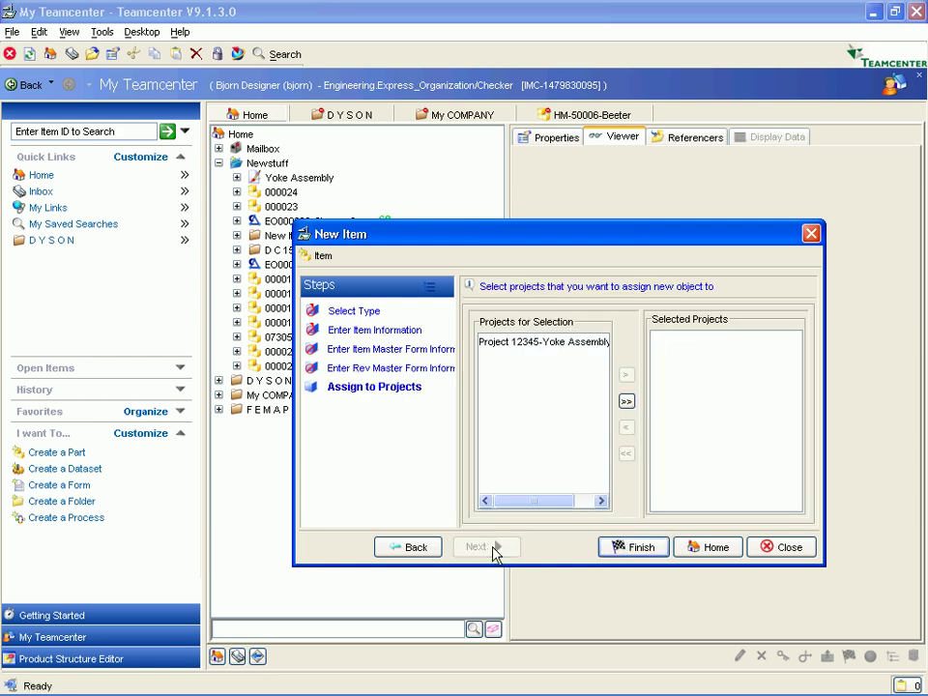
pyautogui.click(578, 344)
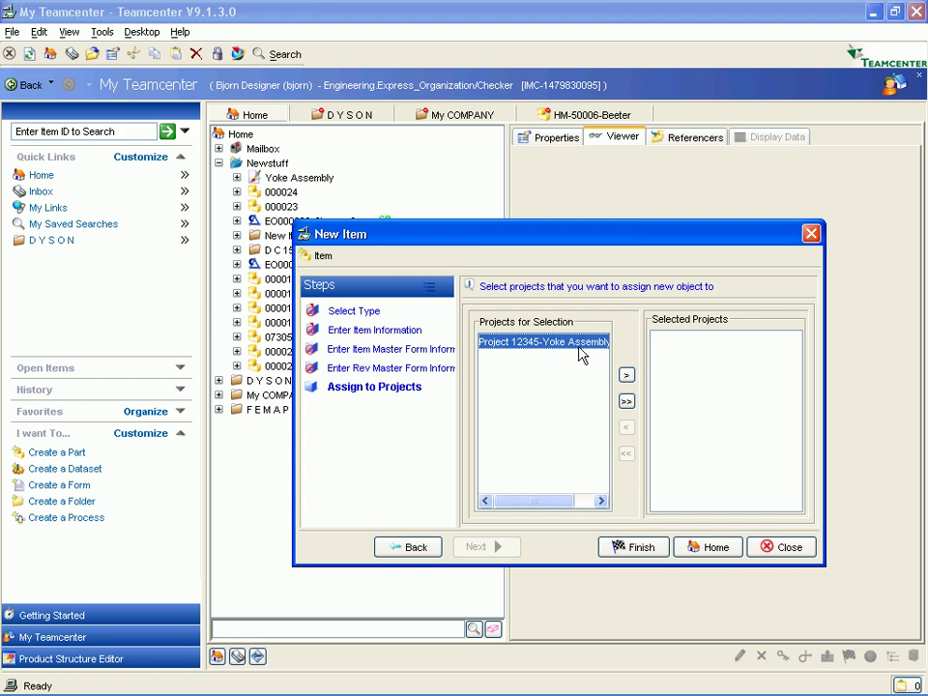
pyautogui.click(626, 375)
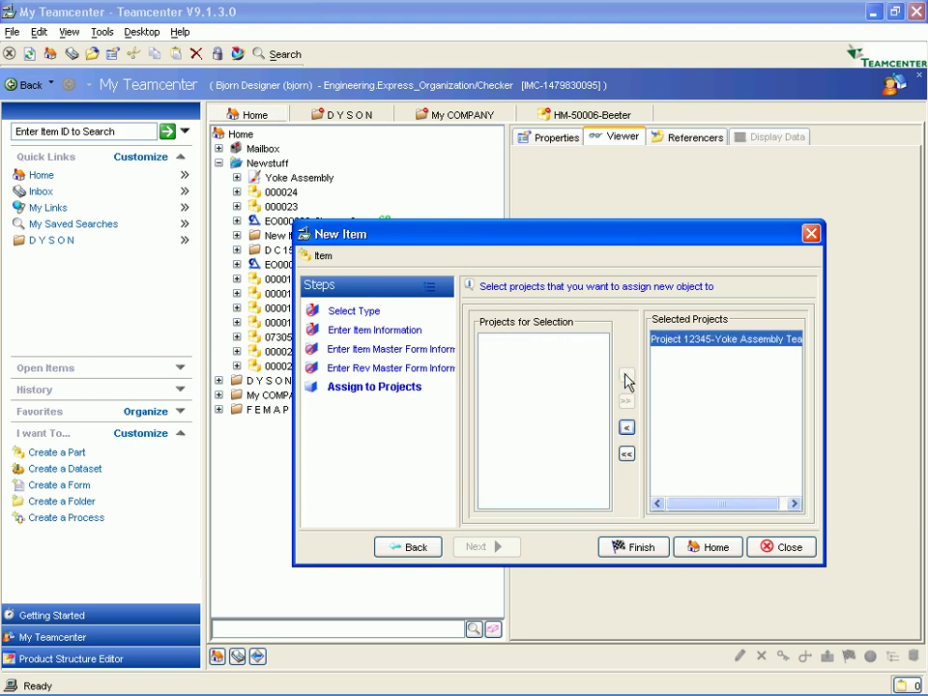
pyautogui.click(634, 548)
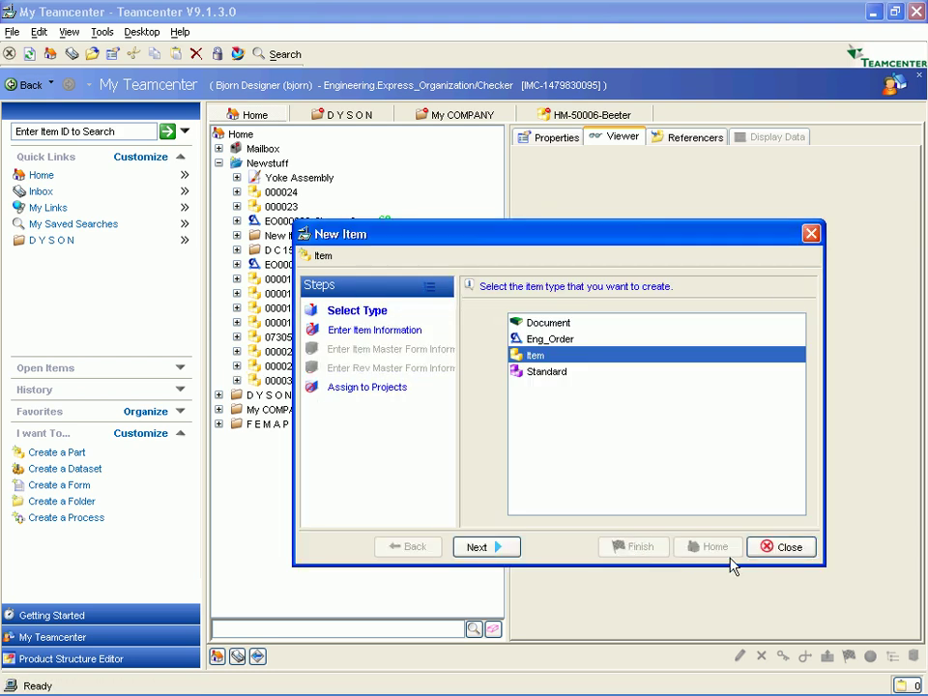
pyautogui.click(768, 548)
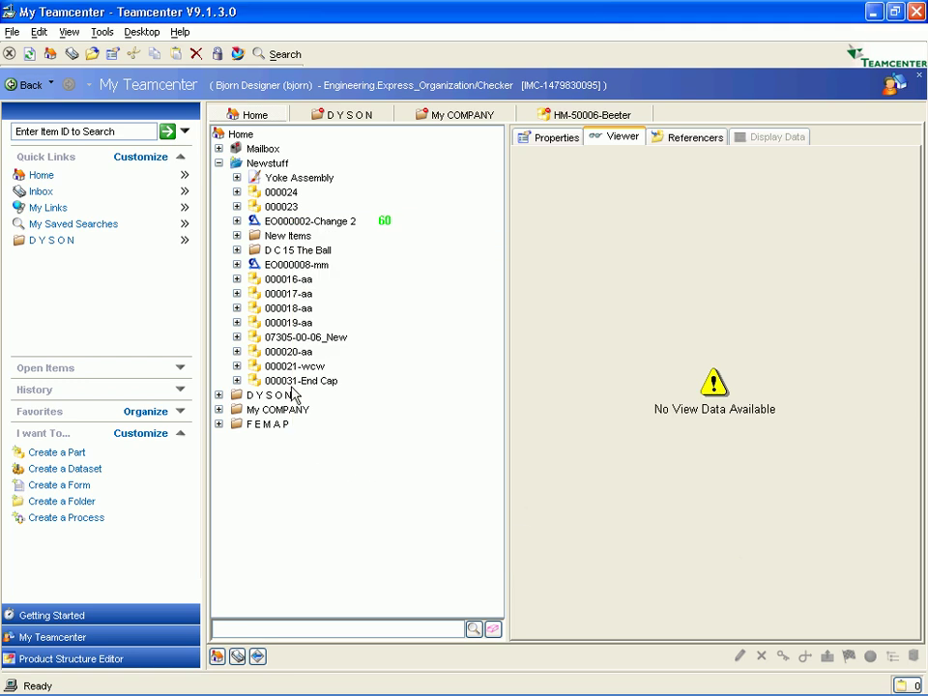
# Step: Expand 000031-End Cap down to its 000031/A master form and select revision 000031/A-End Cap
pyautogui.click(237, 380)
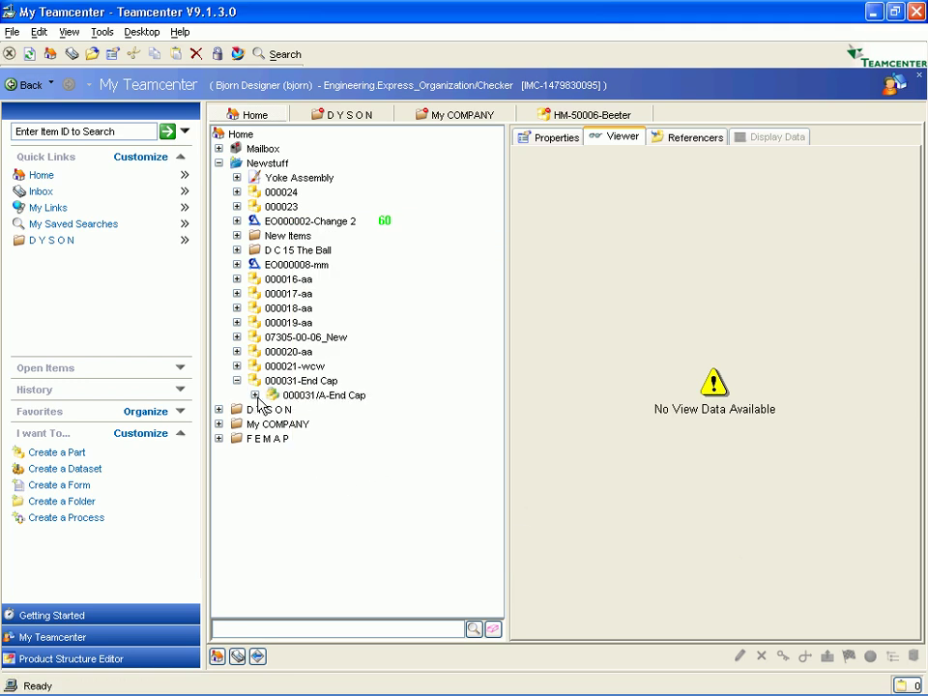
pyautogui.click(254, 395)
pyautogui.click(321, 410)
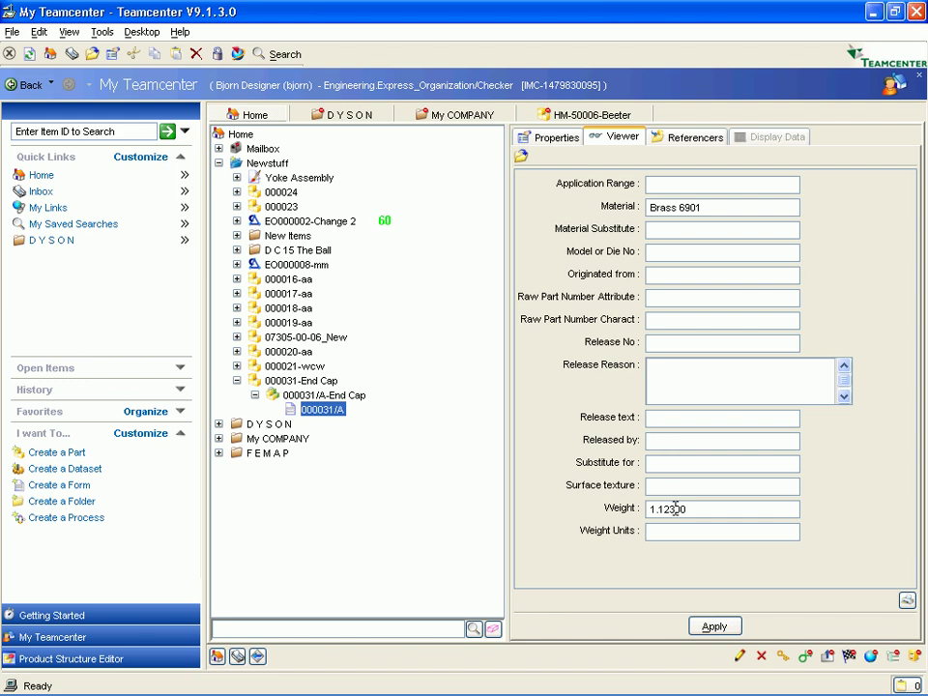
pyautogui.click(321, 397)
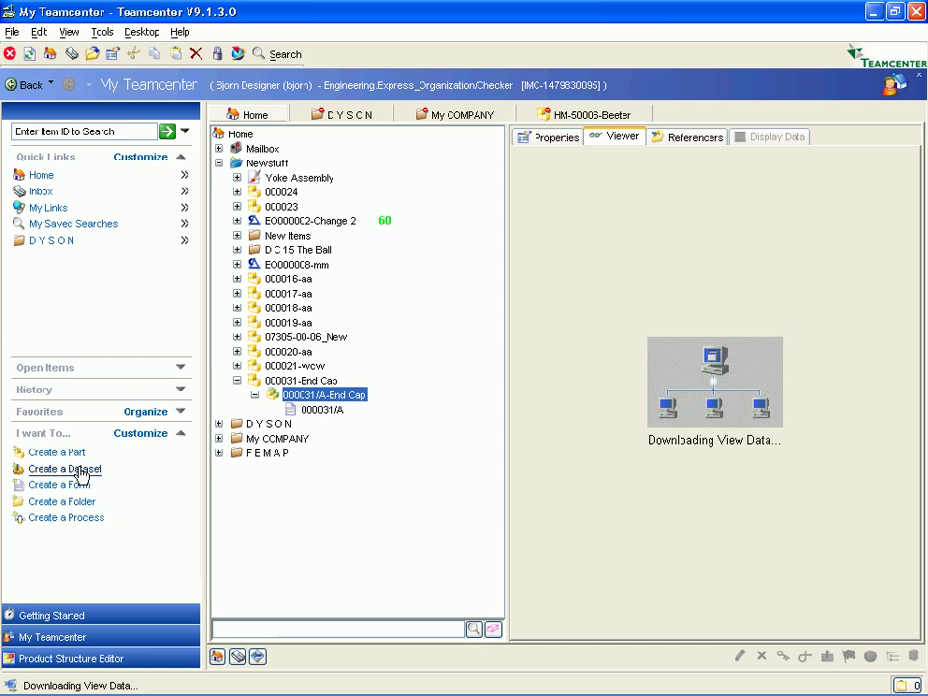
# Step: Create a Text dataset under revision 000031/A by importing end_cap_report.txt
pyautogui.click(65, 469)
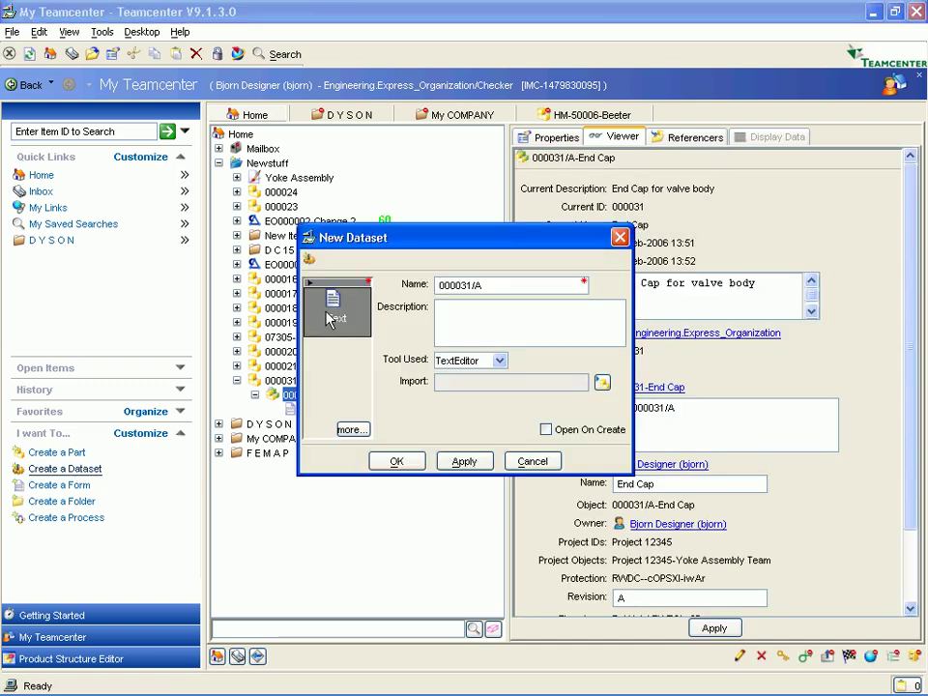
pyautogui.click(601, 383)
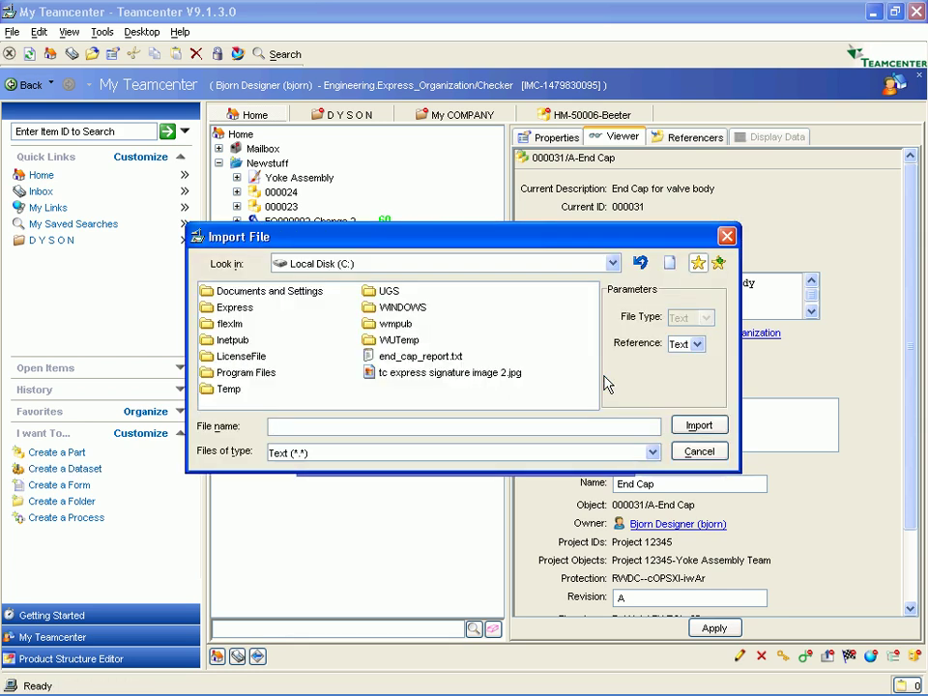
pyautogui.click(415, 357)
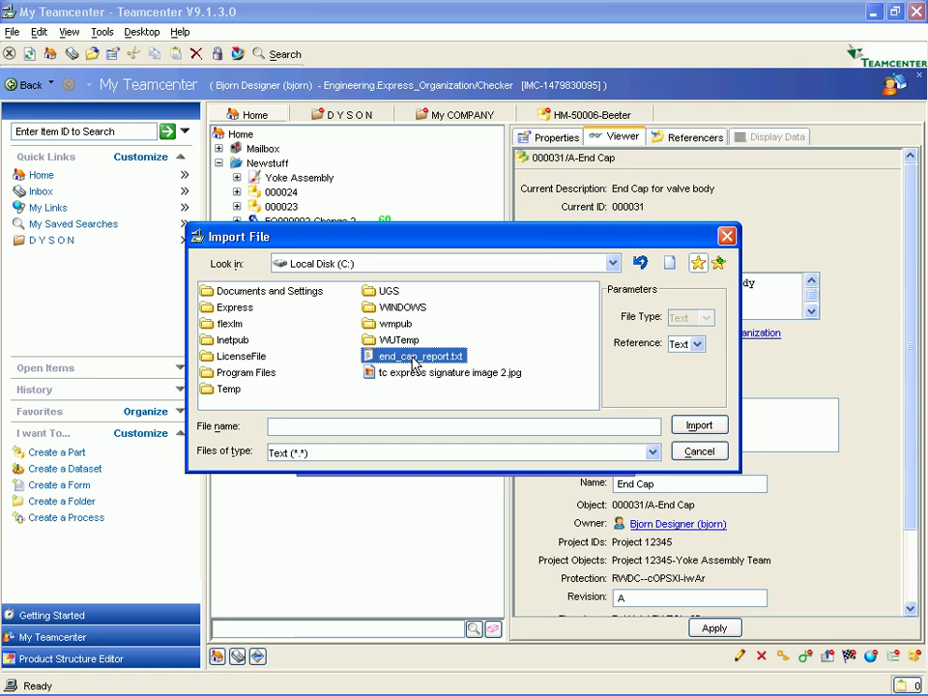
pyautogui.click(699, 426)
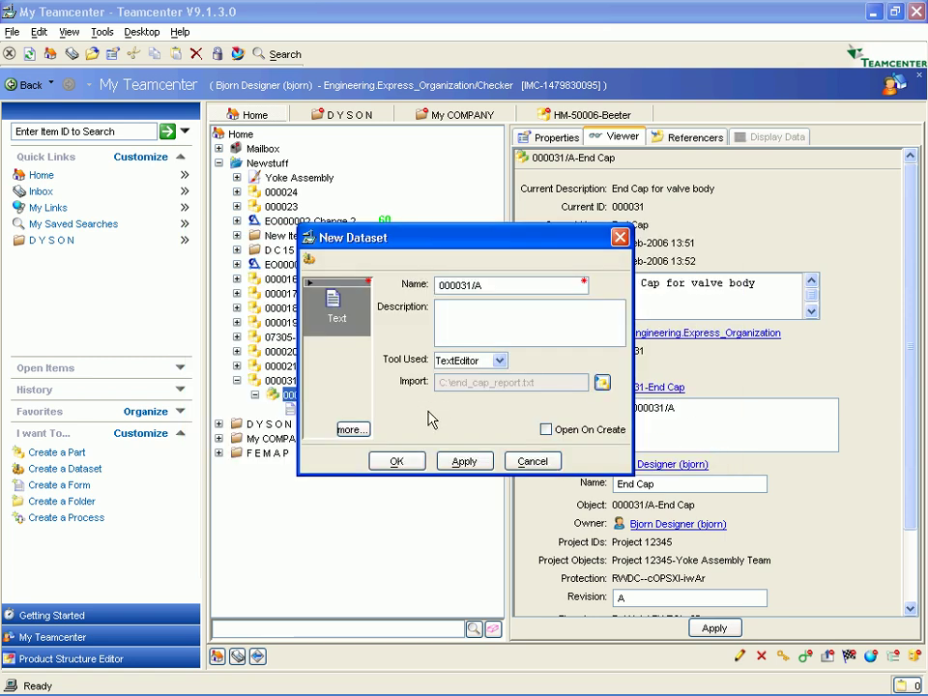
pyautogui.click(400, 460)
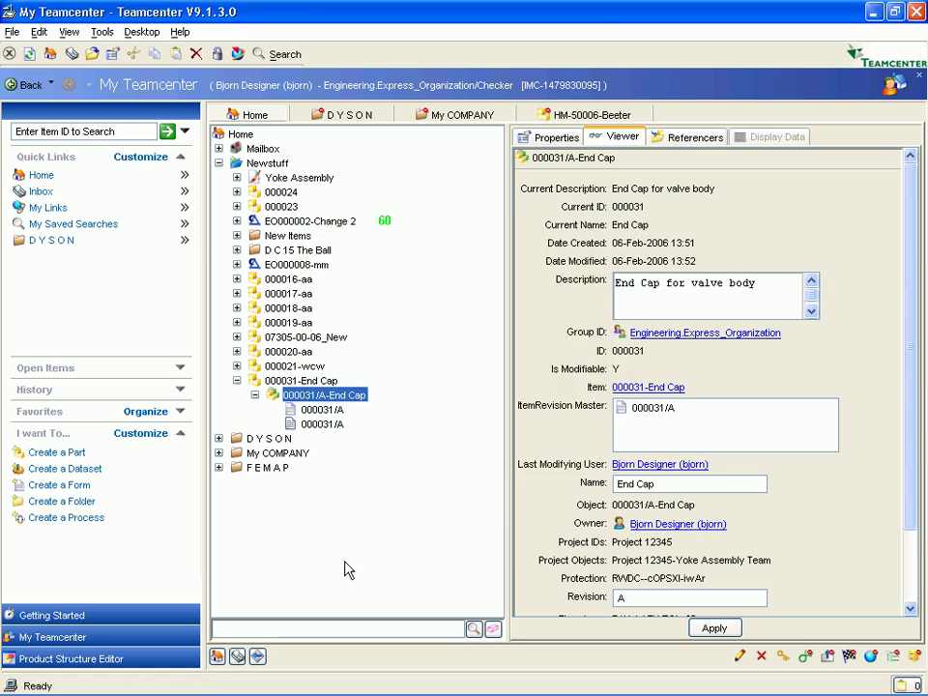
pyautogui.click(322, 425)
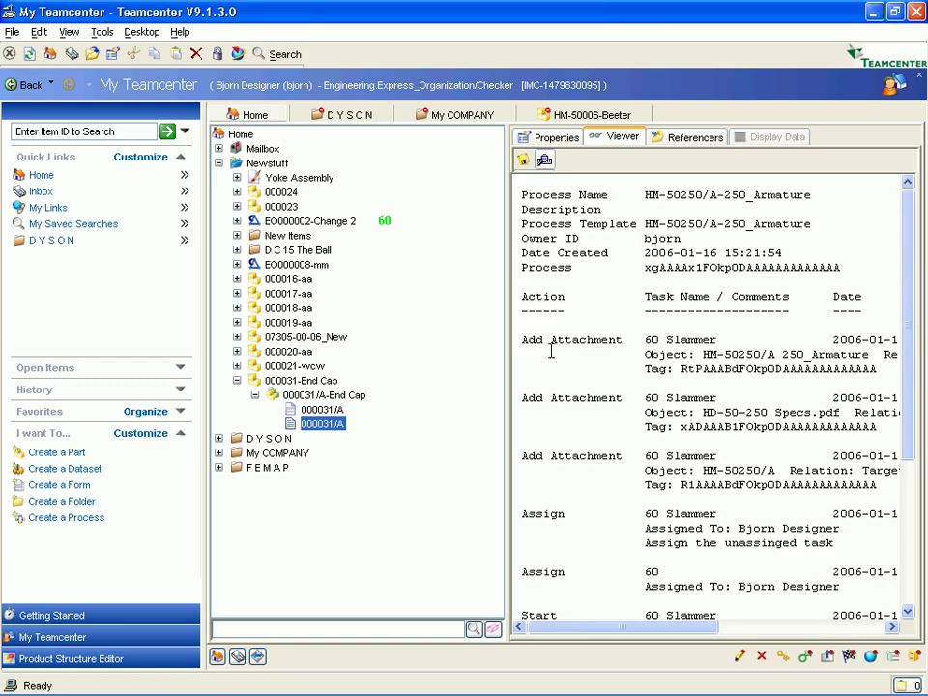
pyautogui.moveTo(908, 327); pyautogui.dragTo(926, 522)
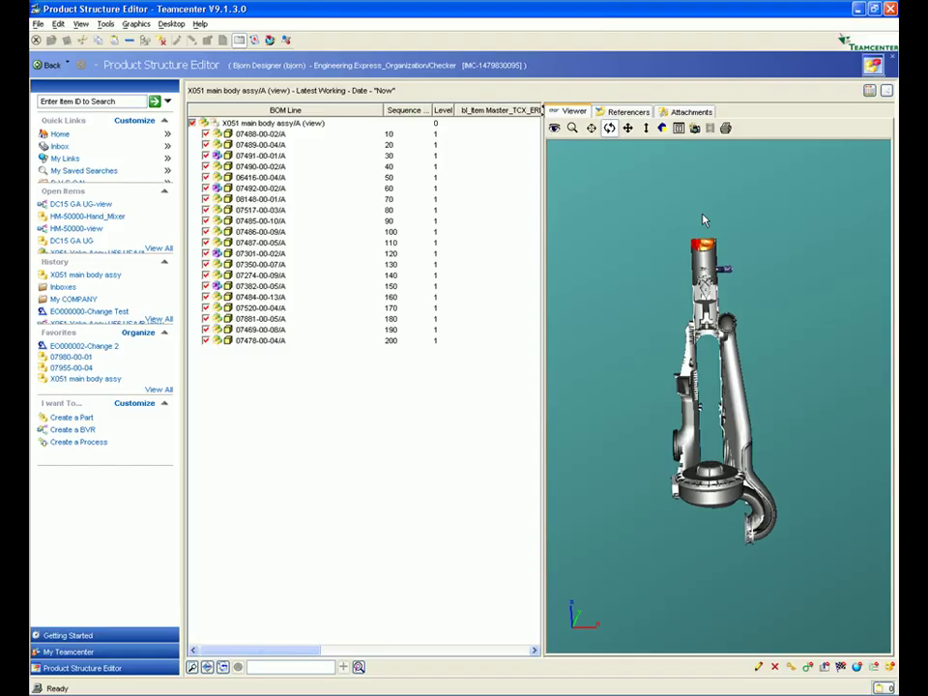
# Step: Select part 07469-00-08/A in the X051 main body assembly structure
pyautogui.click(250, 320)
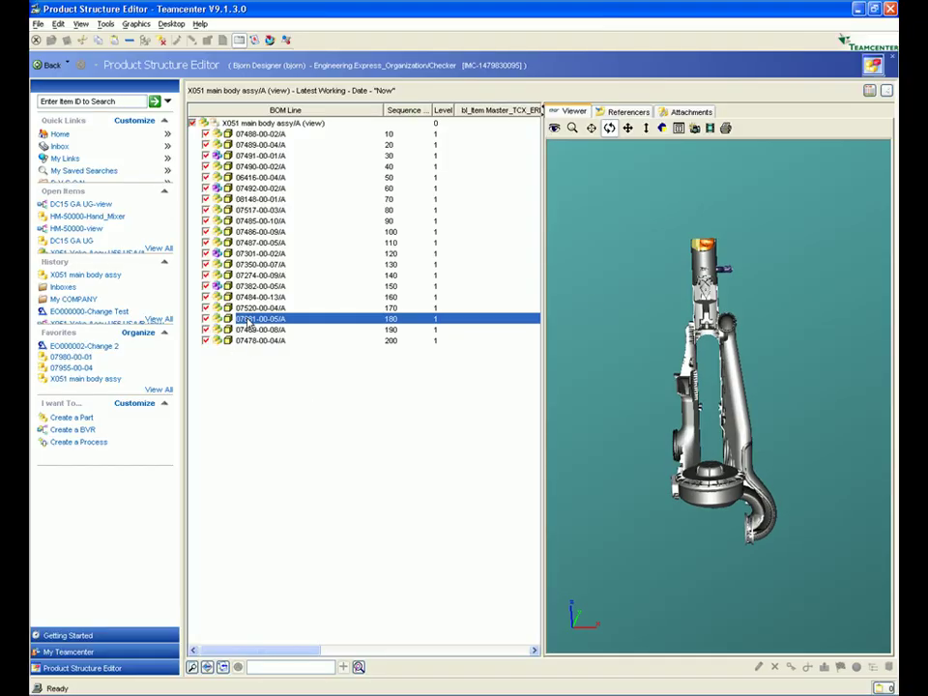
pyautogui.click(249, 331)
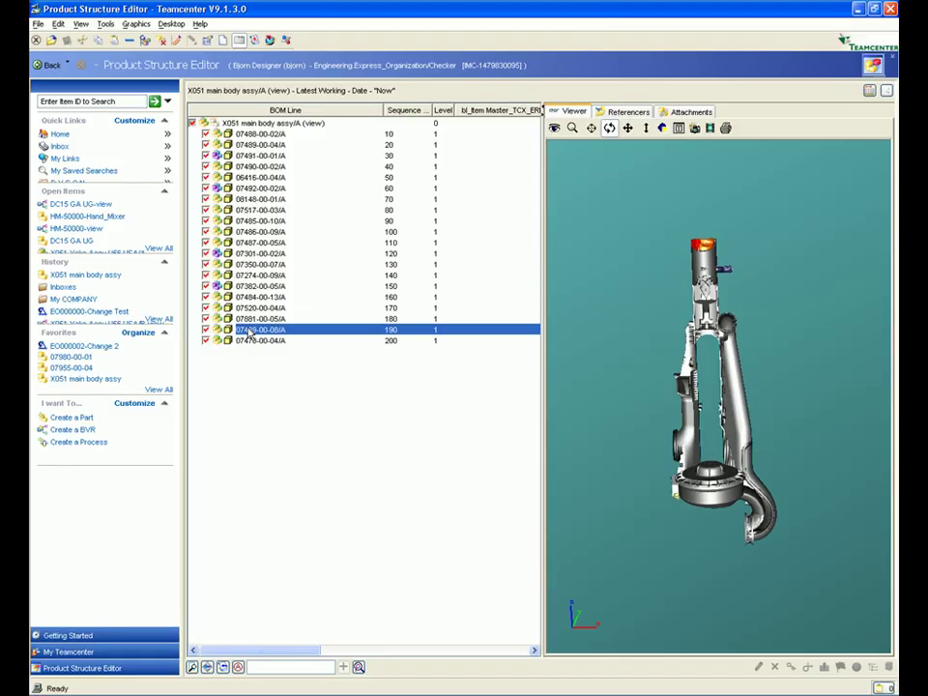
pyautogui.click(252, 341)
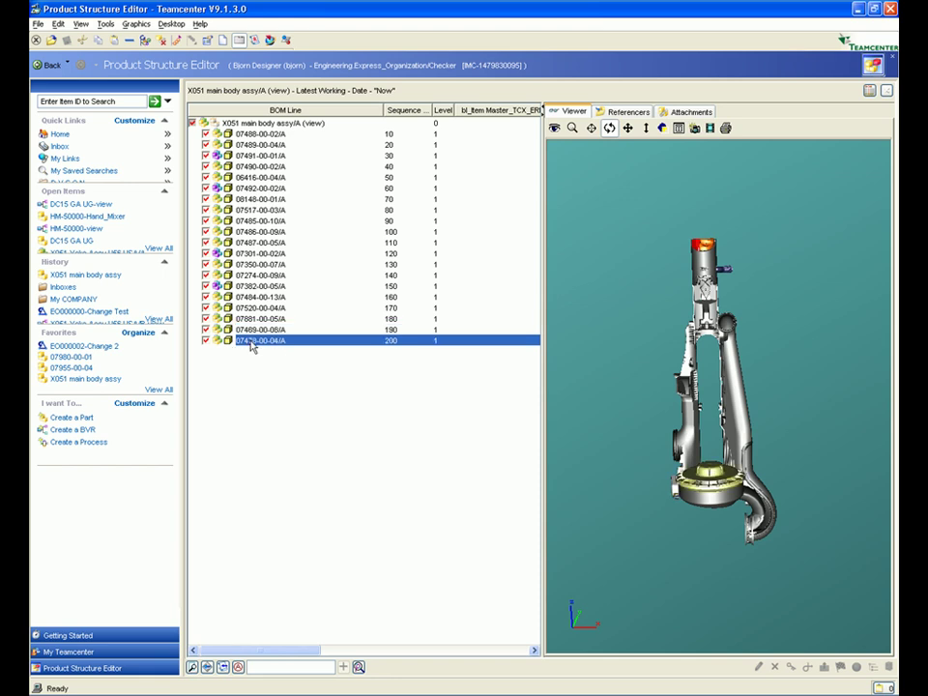
pyautogui.click(250, 330)
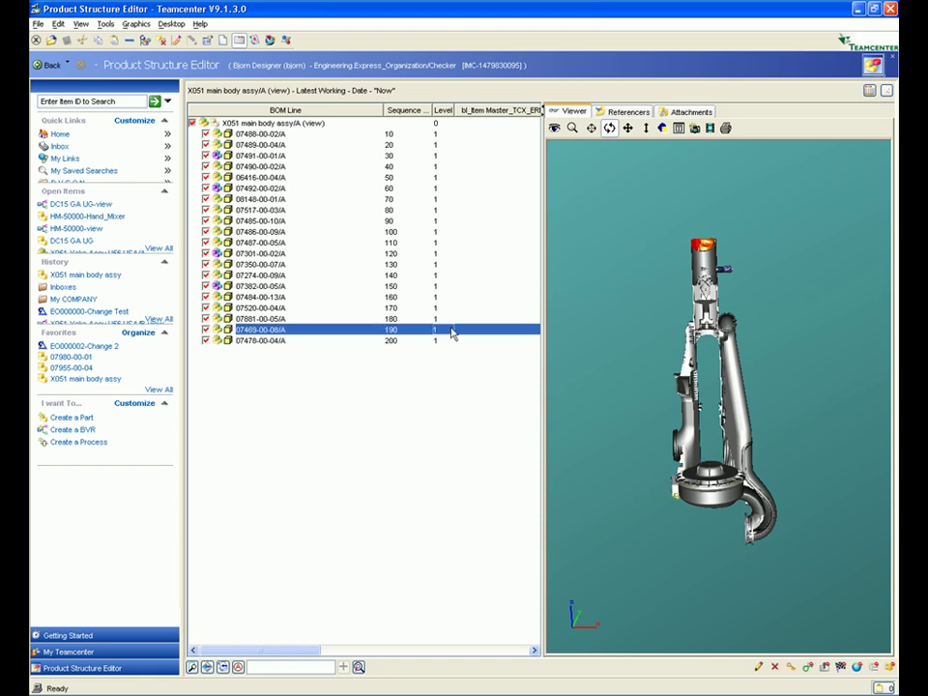
# Step: Fly to and isolate part 07469-00-08/A in the 3D view, rotated to show its bore
pyautogui.rightClick(589, 272)
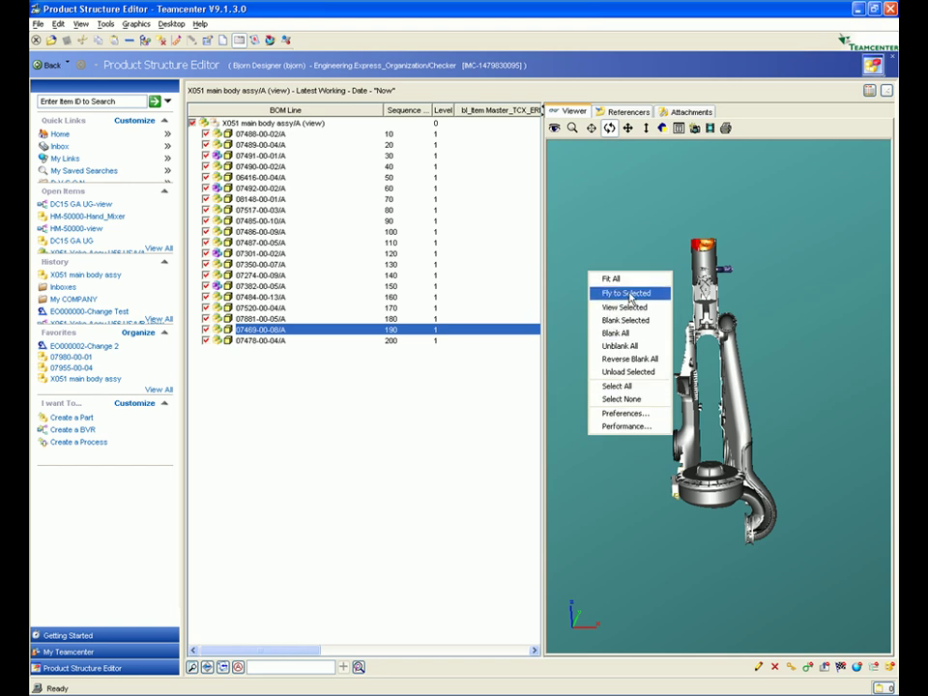
pyautogui.click(627, 293)
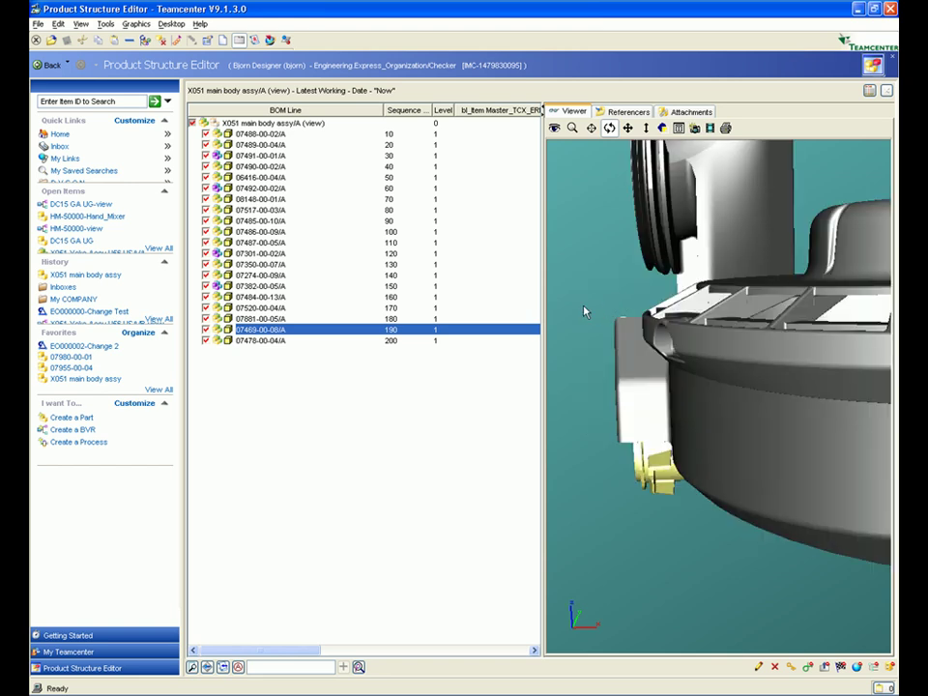
pyautogui.rightClick(584, 311)
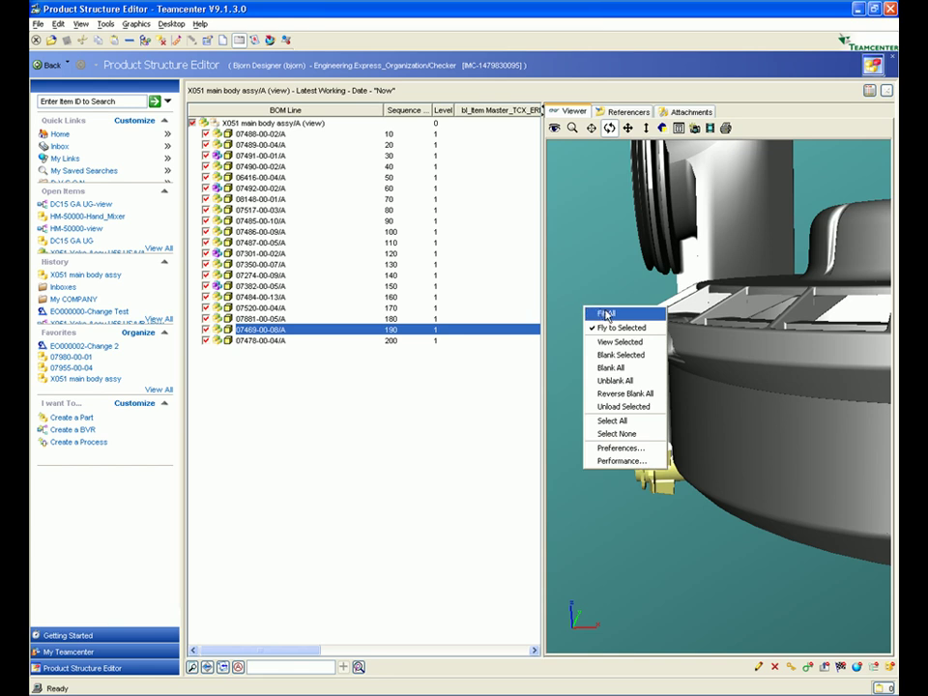
pyautogui.click(616, 342)
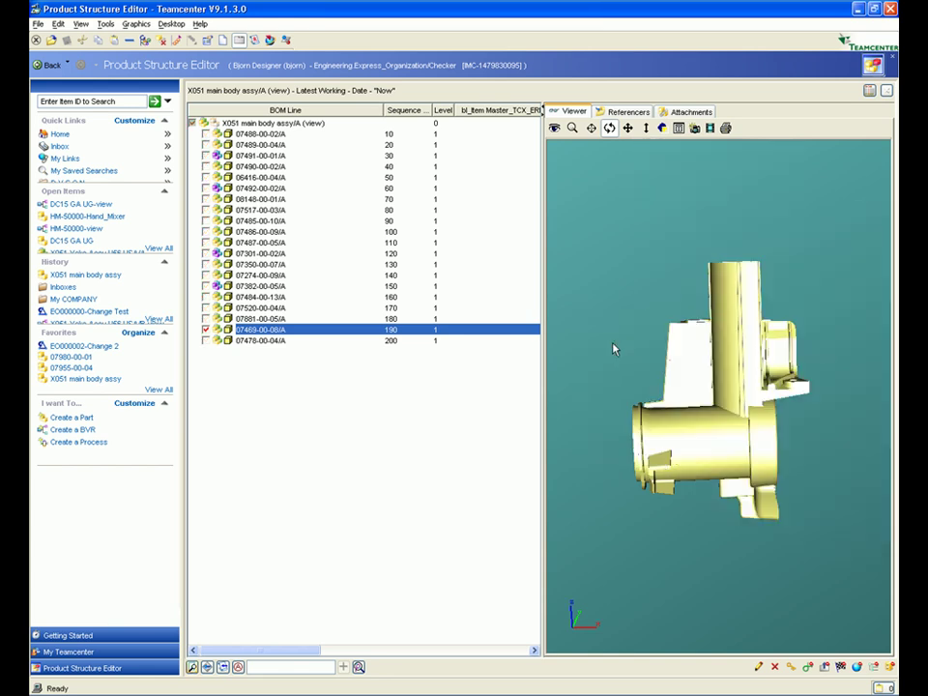
pyautogui.moveTo(755, 405); pyautogui.dragTo(667, 317)
# Step: Add the measuring tools and measure part 07469-00-08/A at 129.10 mm
pyautogui.rightClick(749, 135)
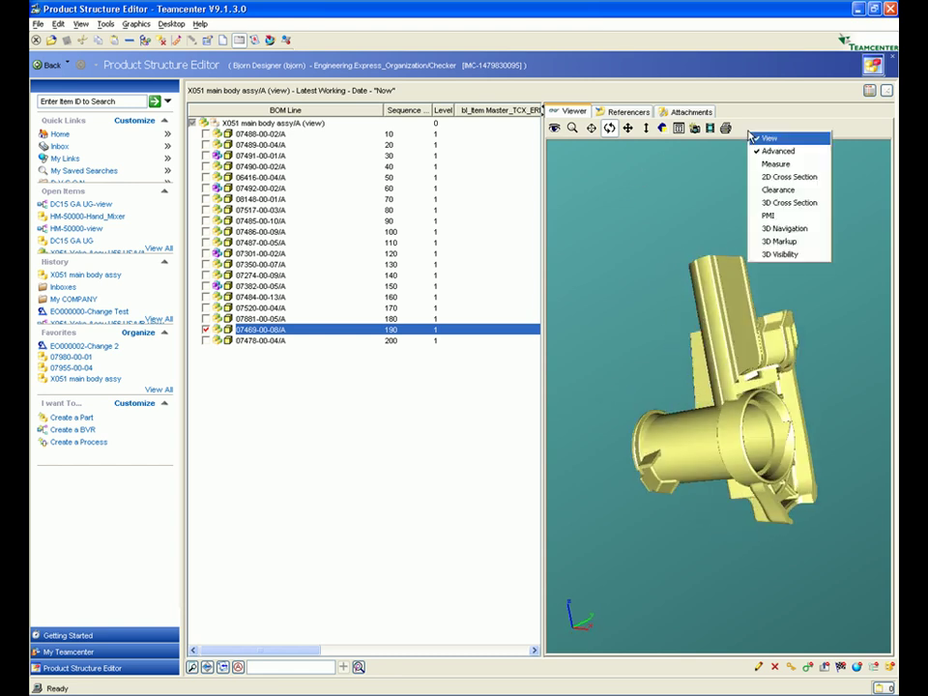
pyautogui.click(770, 164)
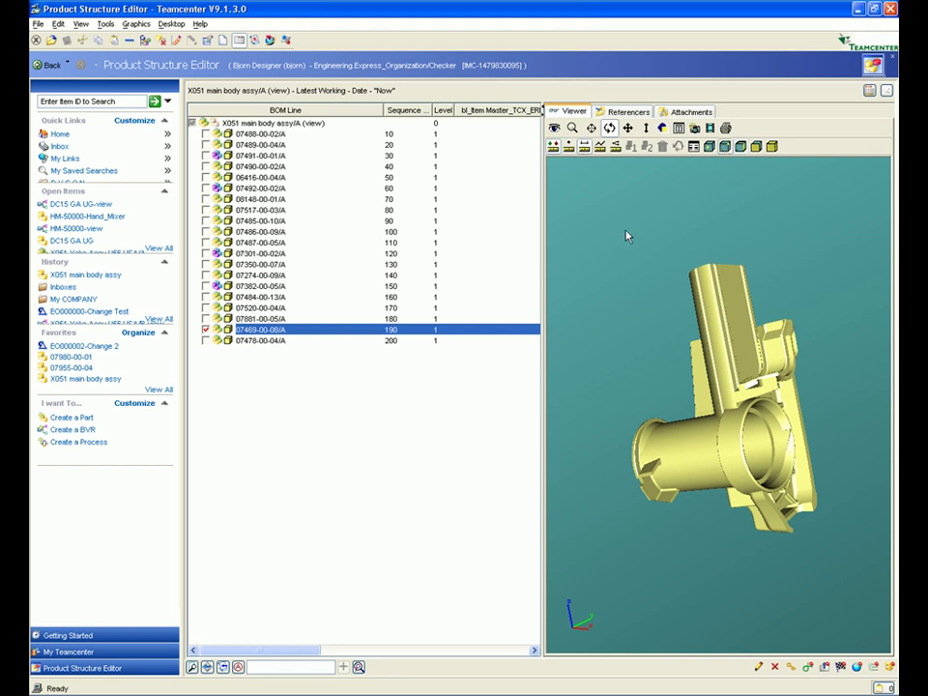
pyautogui.click(711, 267)
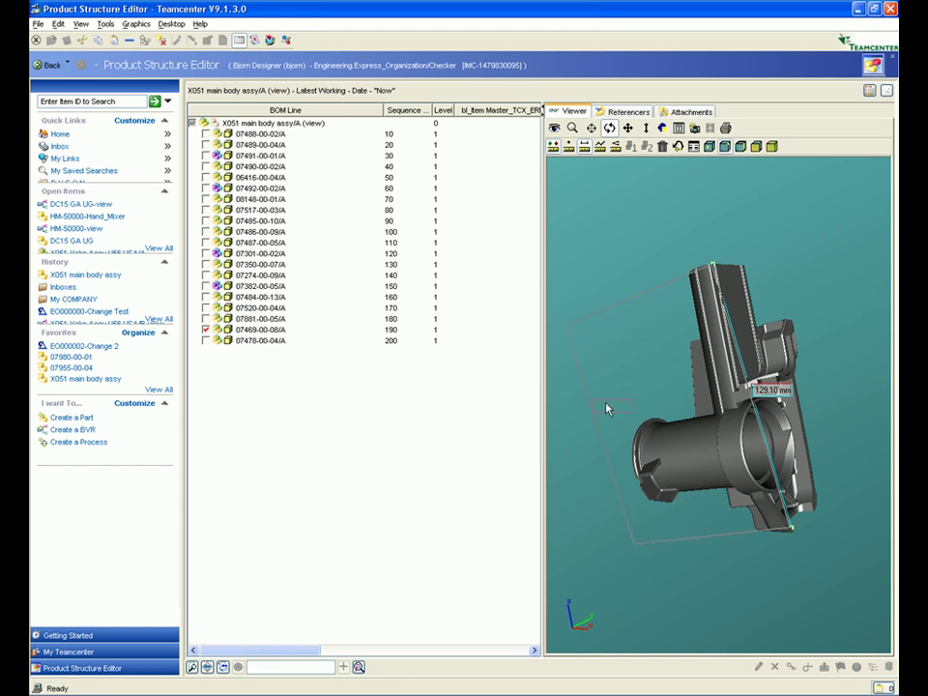
pyautogui.click(601, 409)
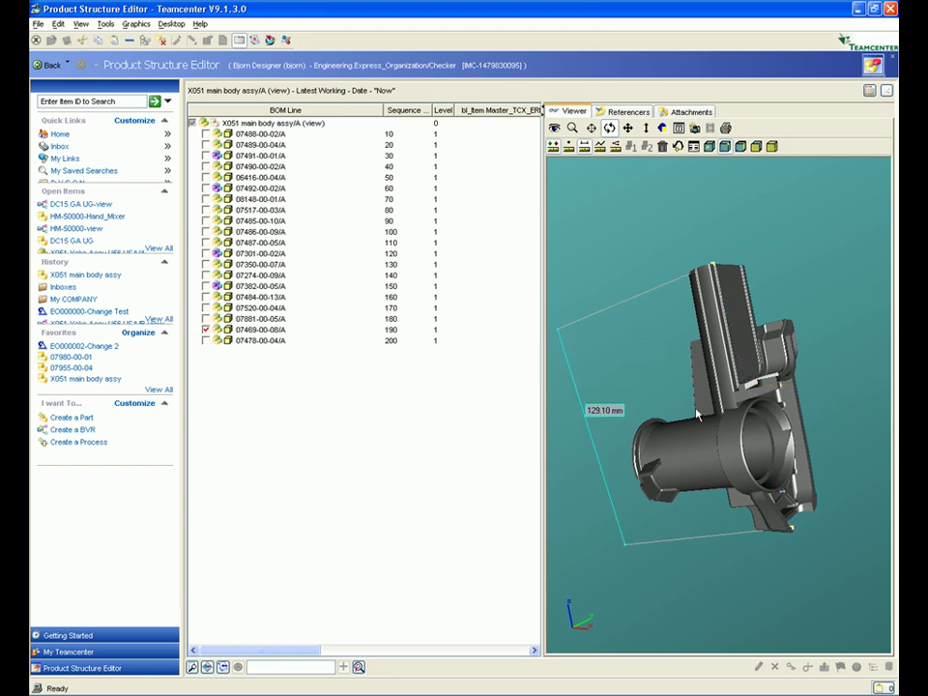
pyautogui.moveTo(694, 375)
pyautogui.mouseDown()
pyautogui.moveTo(736, 373)
pyautogui.moveTo(623, 365)
pyautogui.moveTo(676, 369)
pyautogui.mouseUp()
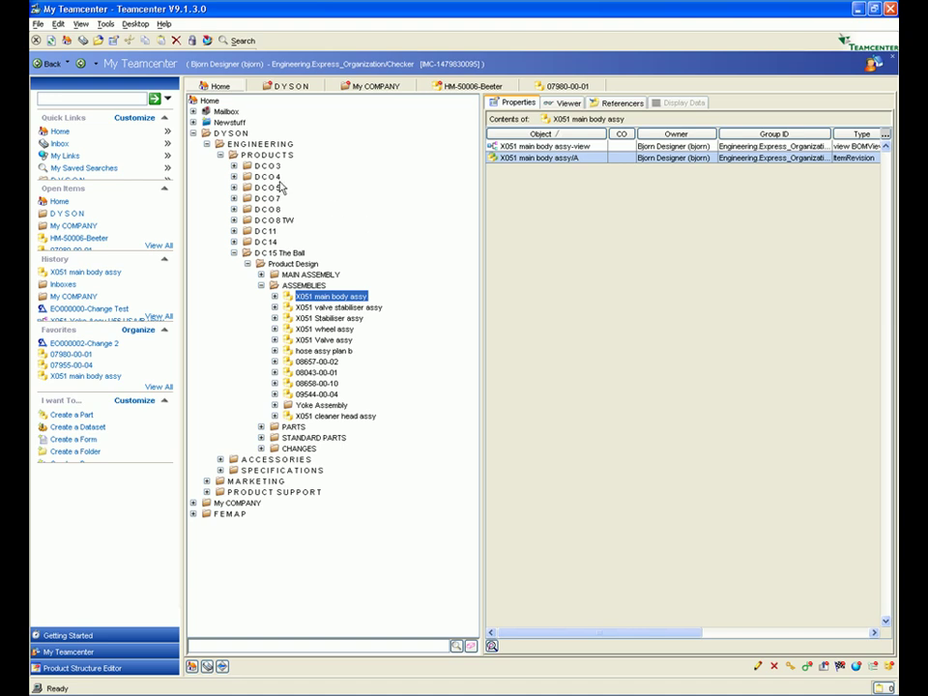
# Step: Set up an Admin - Item Ownership report from Tools > Reports and finish it
pyautogui.click(105, 26)
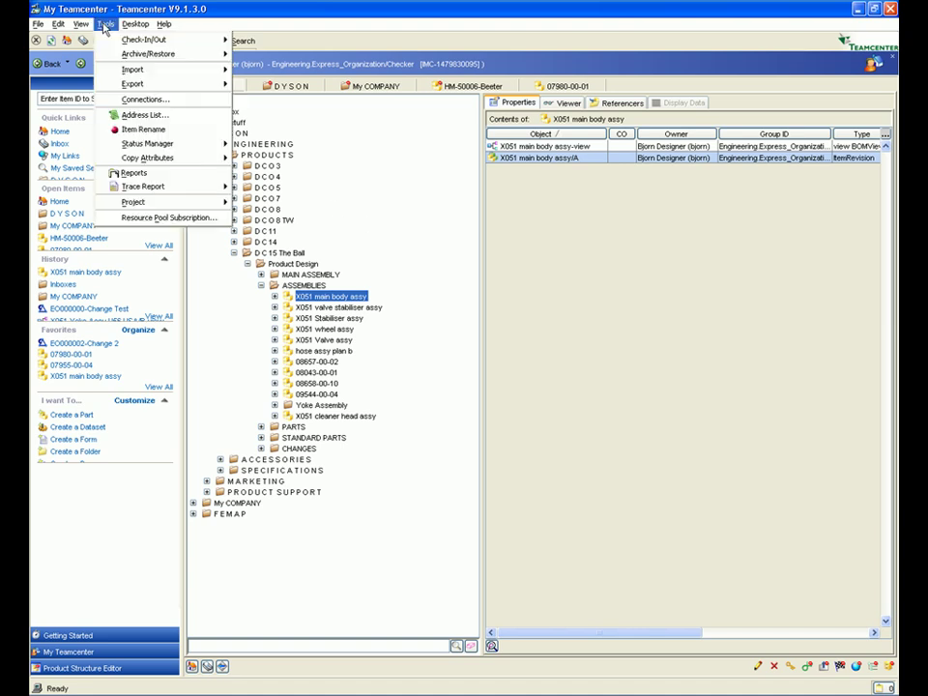
pyautogui.click(162, 180)
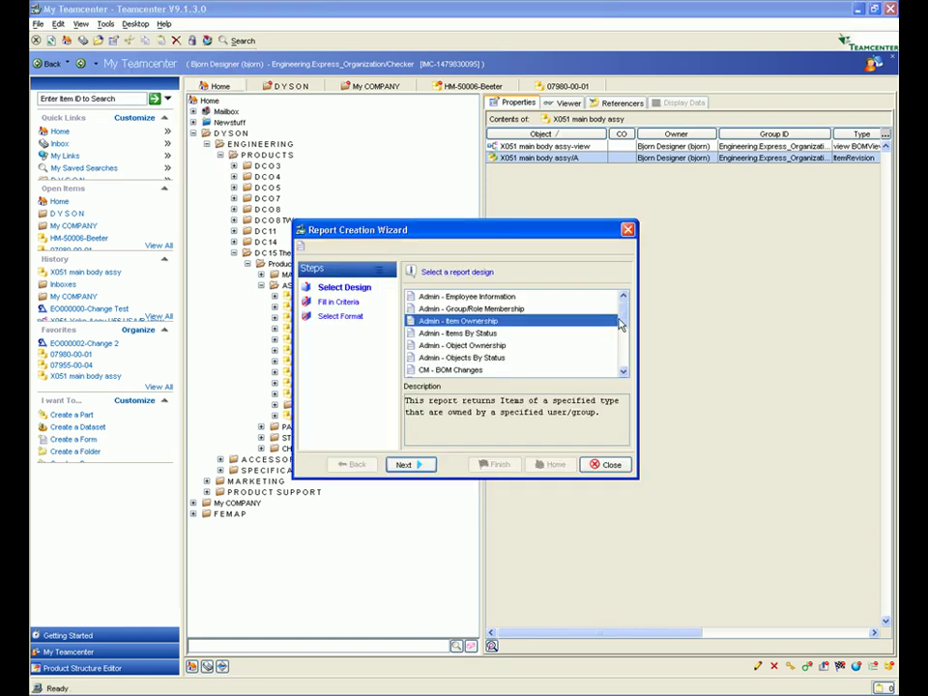
pyautogui.moveTo(624, 315)
pyautogui.mouseDown()
pyautogui.moveTo(626, 365)
pyautogui.moveTo(624, 302)
pyautogui.mouseUp()
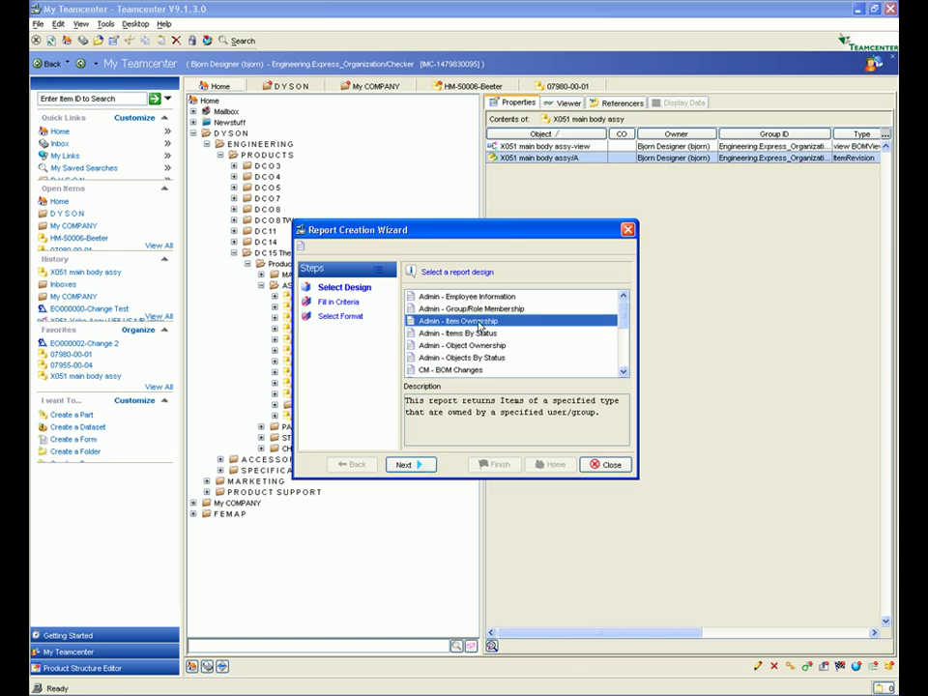
pyautogui.click(421, 468)
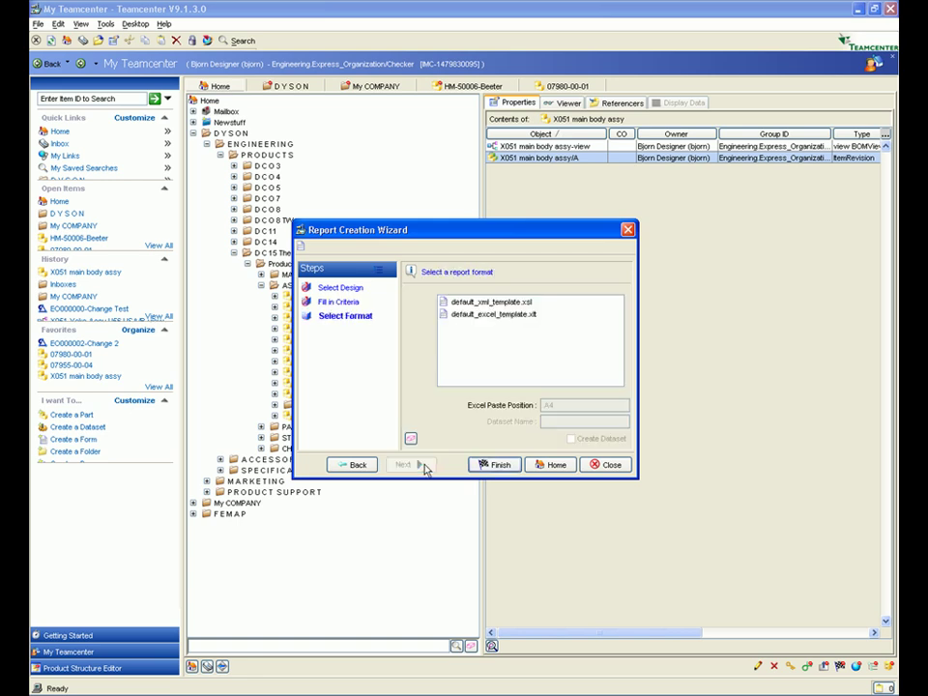
pyautogui.click(496, 464)
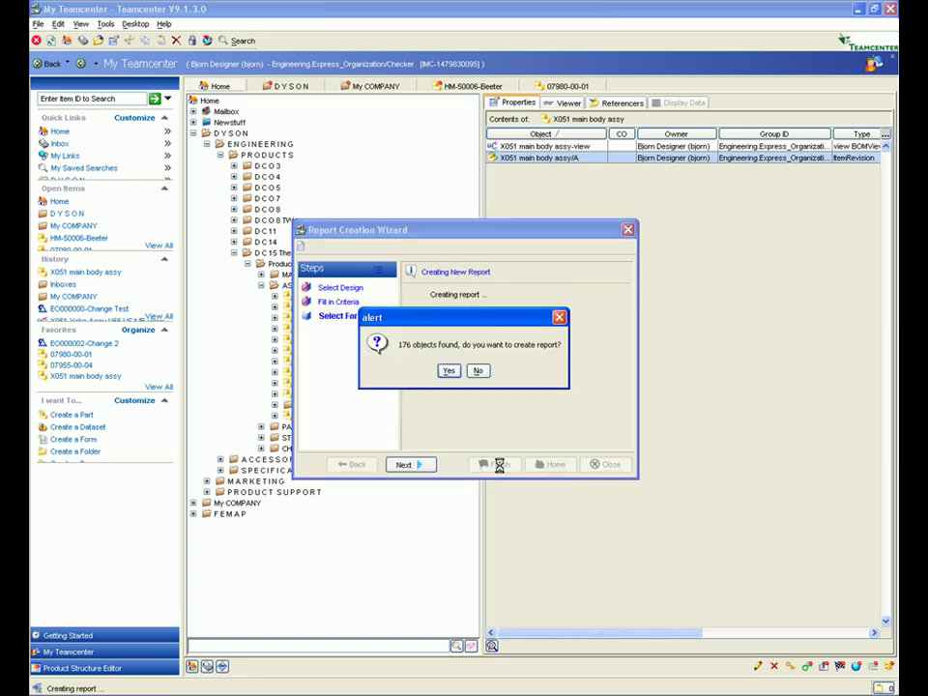
# Step: Confirm the report for 176 objects and widen the Report Dialog to show all columns
pyautogui.click(447, 372)
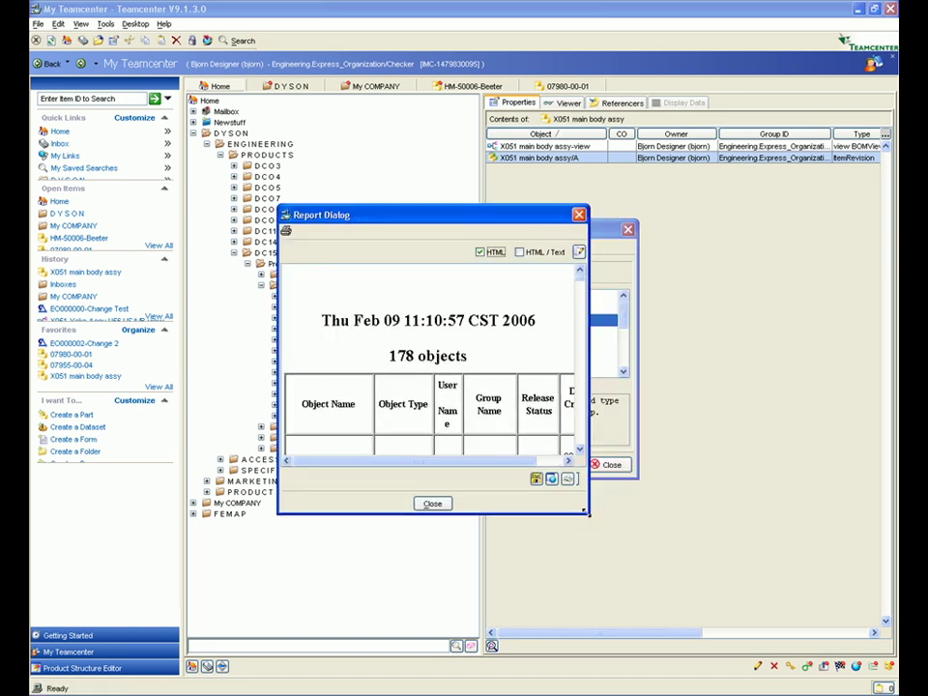
pyautogui.moveTo(586, 511); pyautogui.dragTo(825, 525)
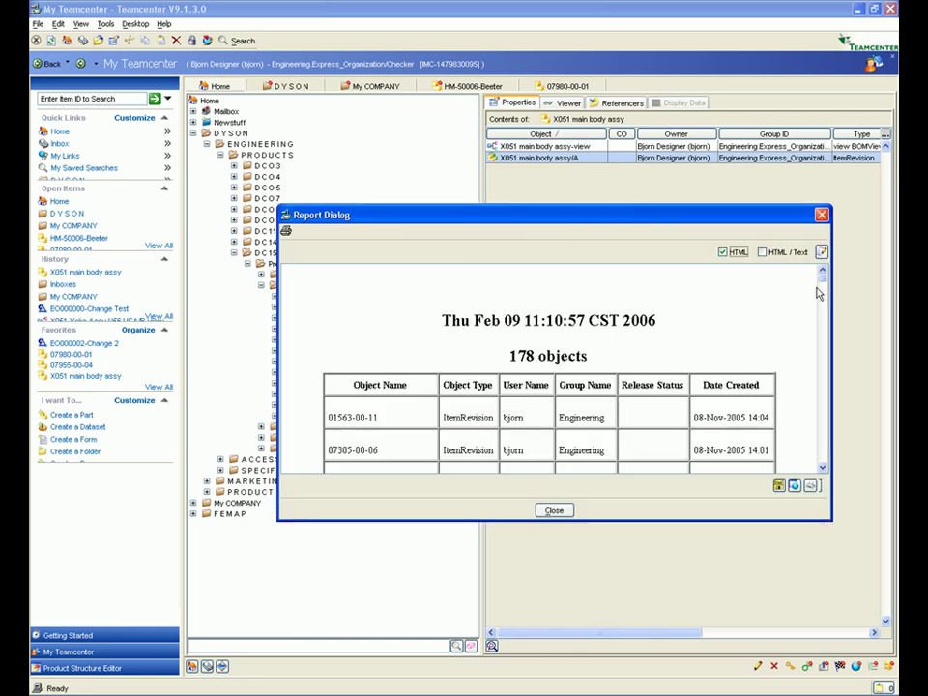